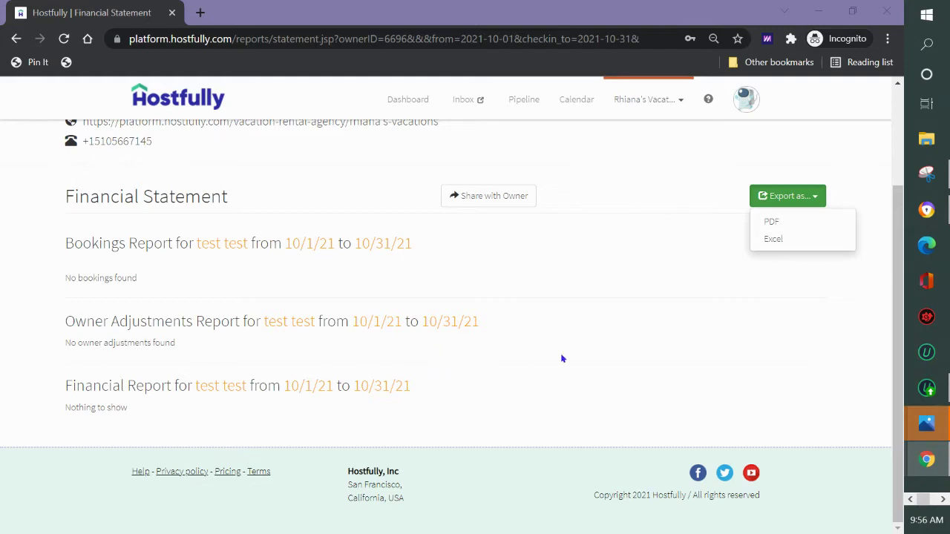
Scroll back up the owner's October financial statement page.
scroll(579, 358, "up", 2)
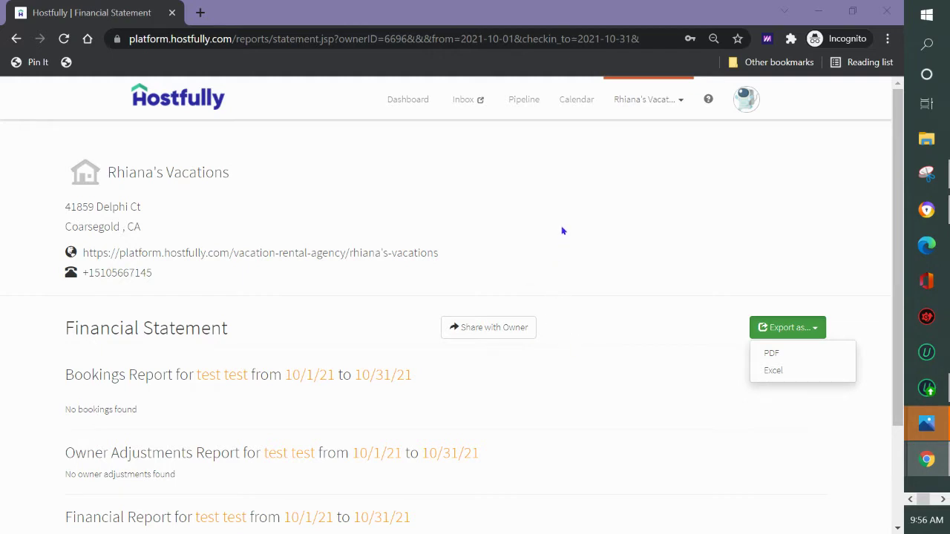
Open Test Property's Owner settings from the Properties list.
left_click(653, 105)
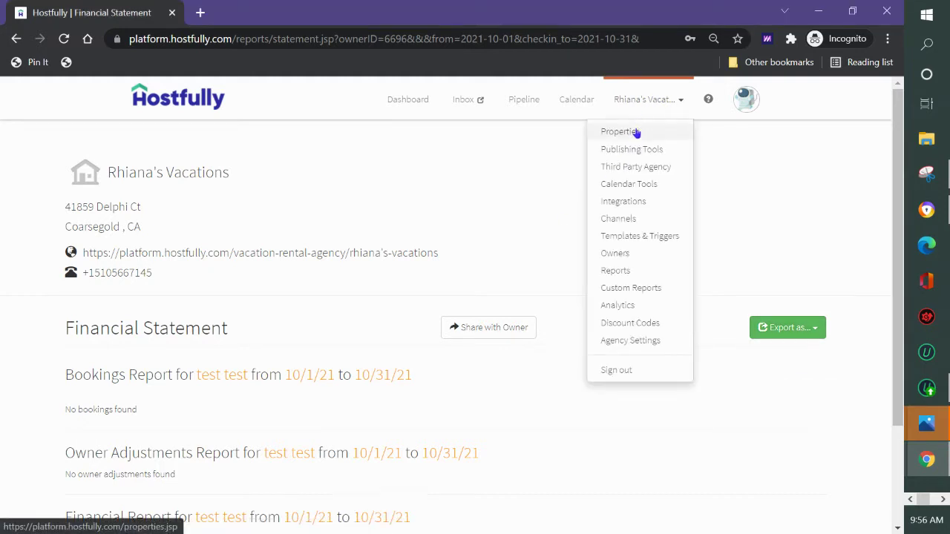
left_click(637, 132)
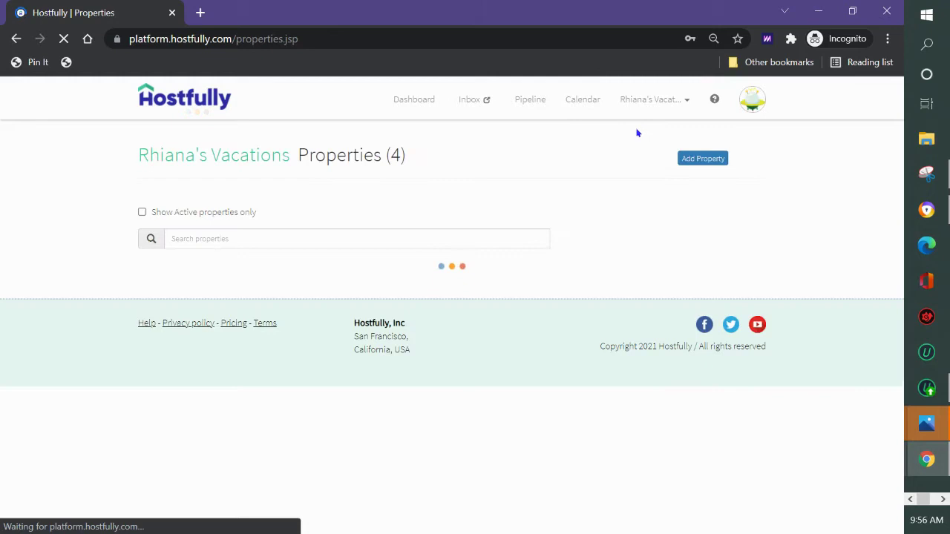
scroll(251, 256, "down", 3)
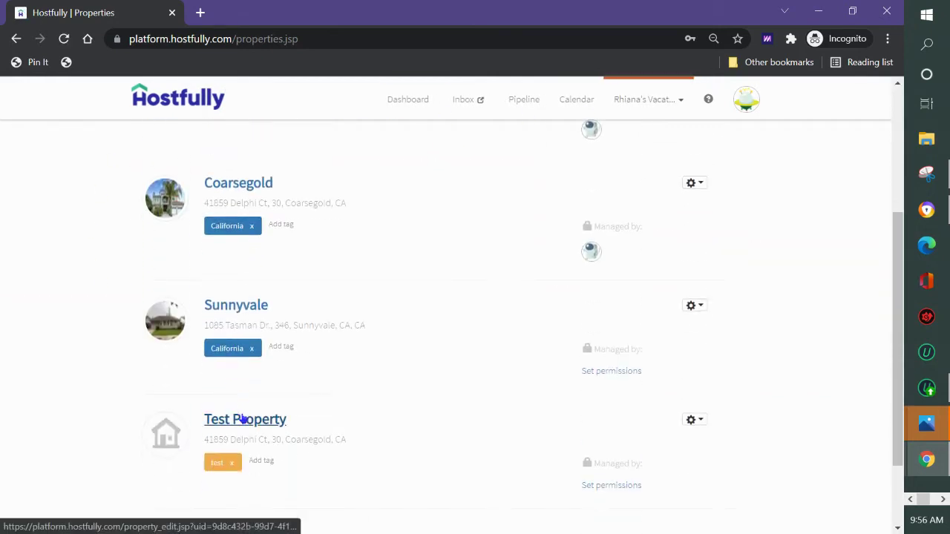
left_click(244, 419)
left_click(501, 158)
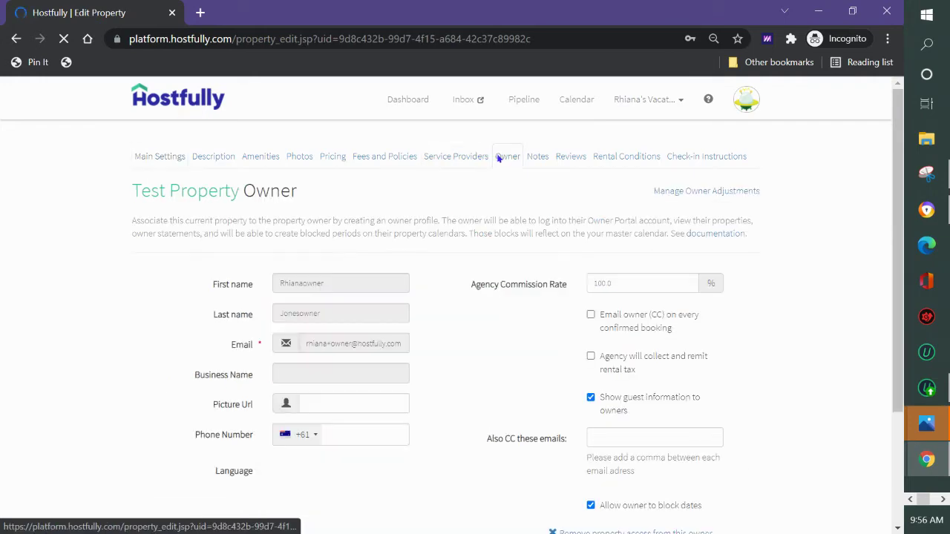
Remove property access from the current owner and confirm the removal.
scroll(233, 263, "down", 3)
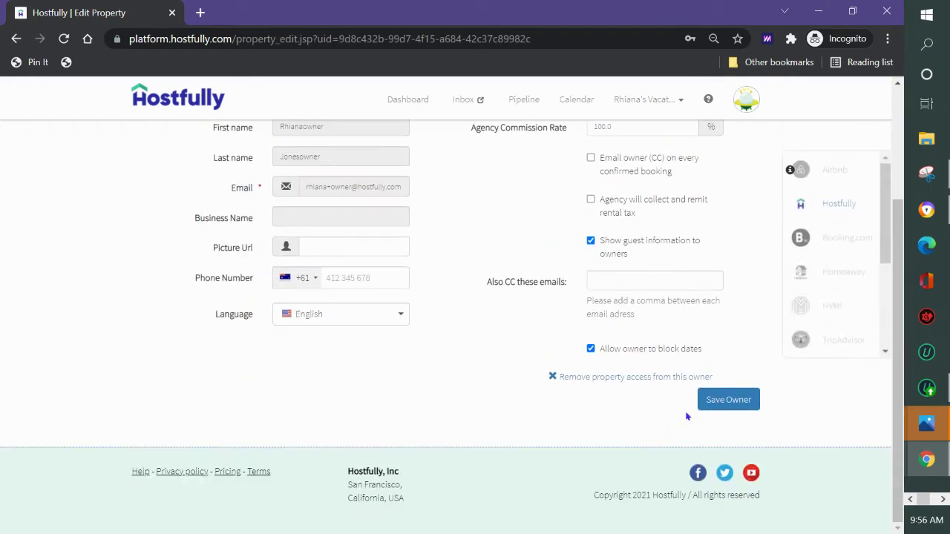
left_click(640, 377)
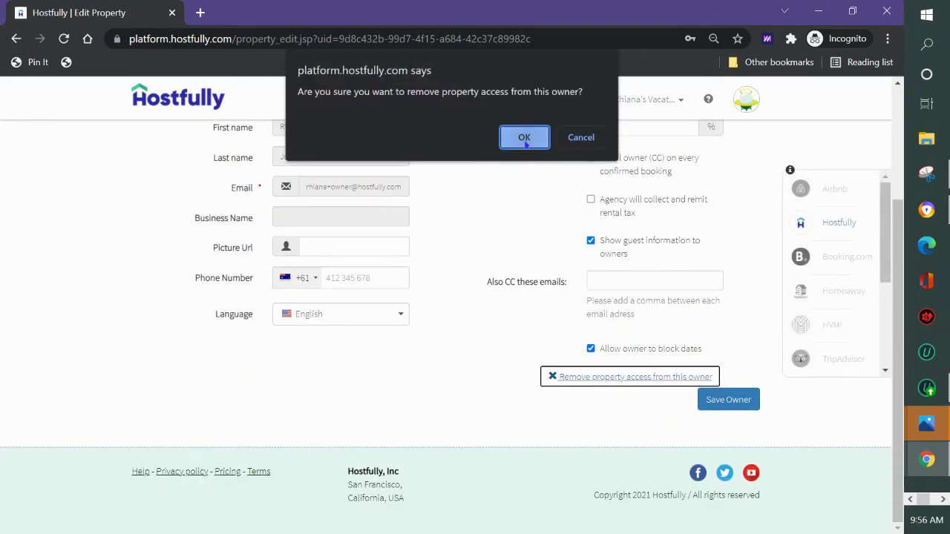
left_click(524, 139)
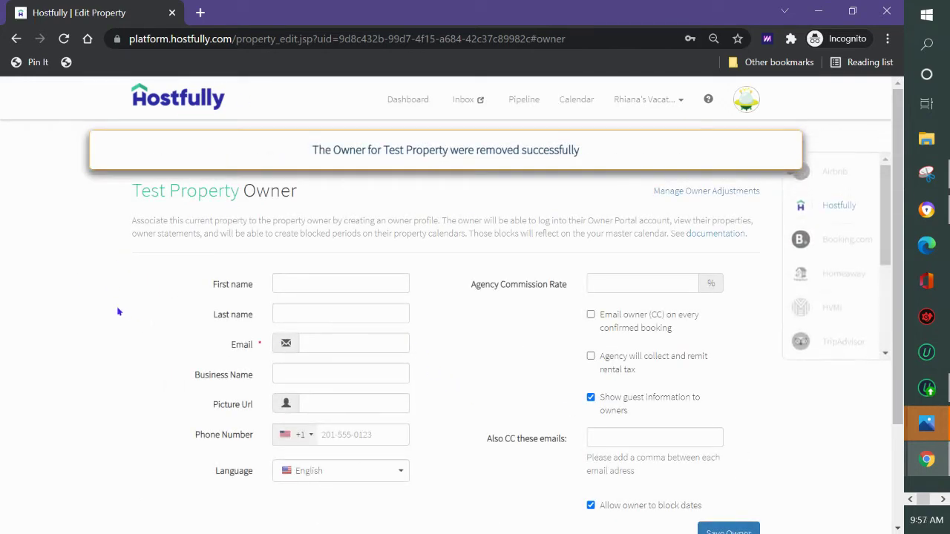
left_click(640, 101)
left_click(628, 132)
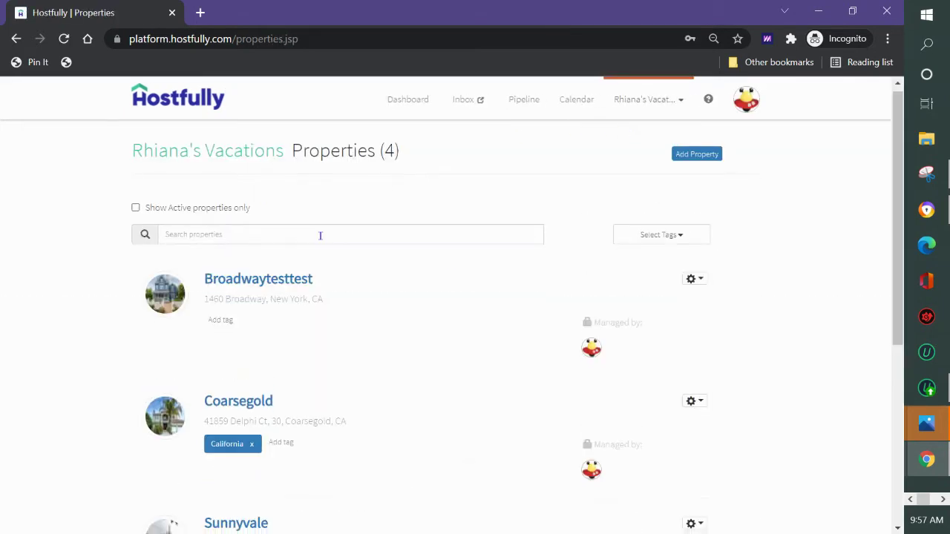
scroll(320, 236, "down", 4)
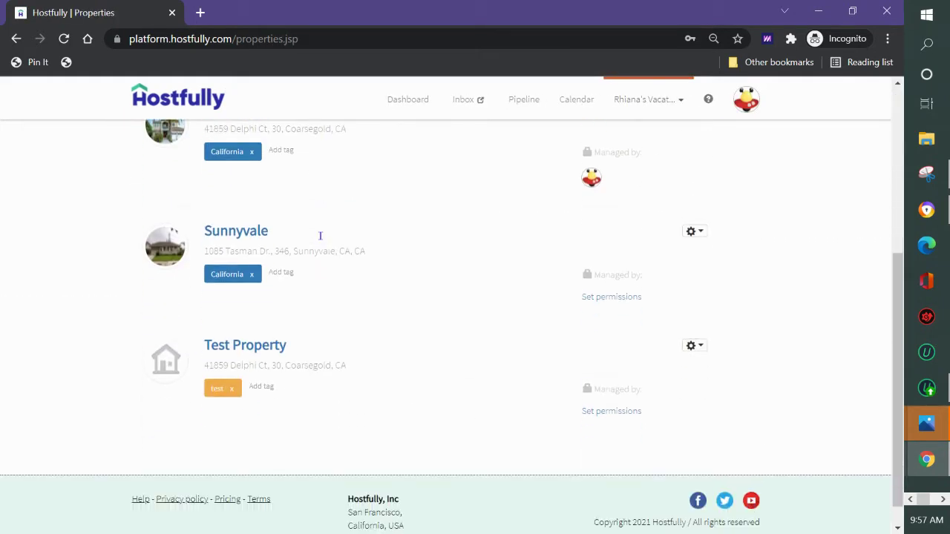
left_click(274, 349)
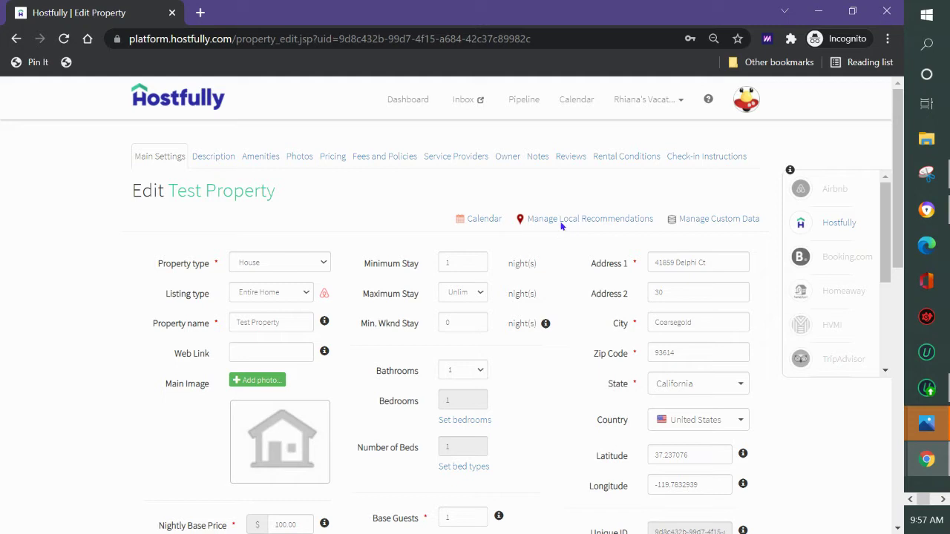
left_click(509, 159)
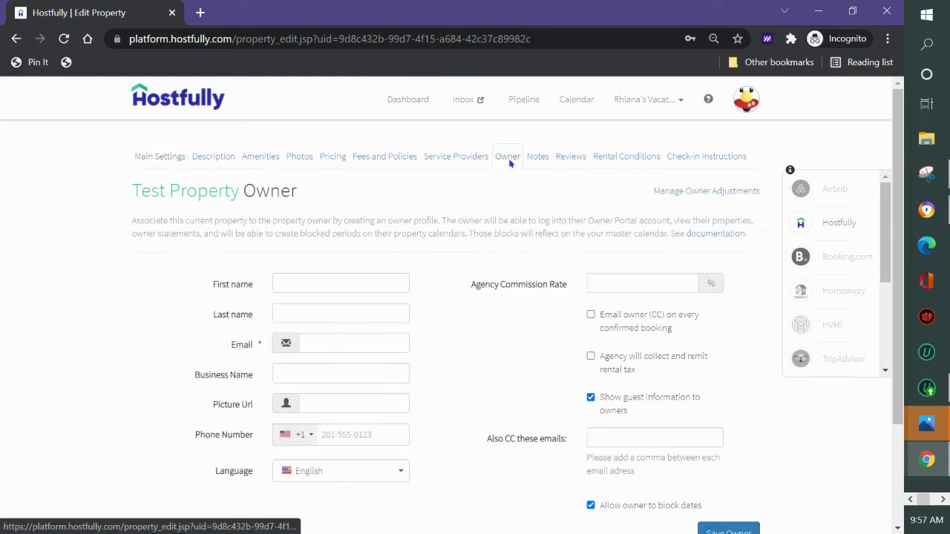
Enter the test owner's first name, last name and e-mail address on the Owner form.
scroll(498, 183, "down", 1)
left_click(361, 211)
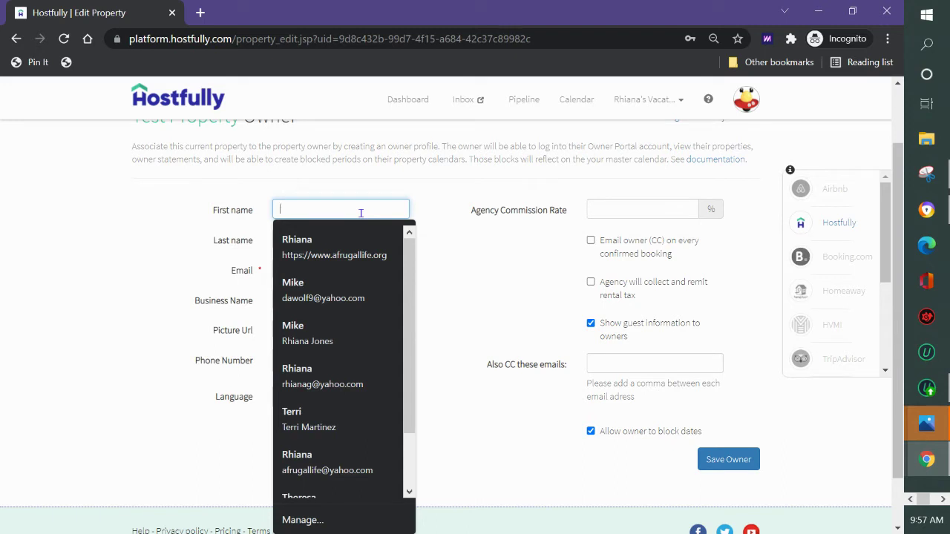
type("Test Lucy")
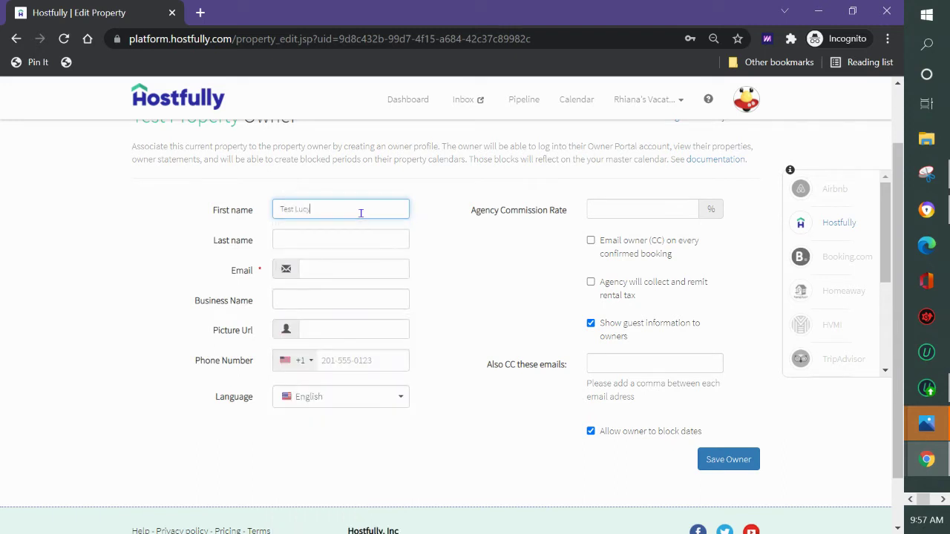
key("Tab")
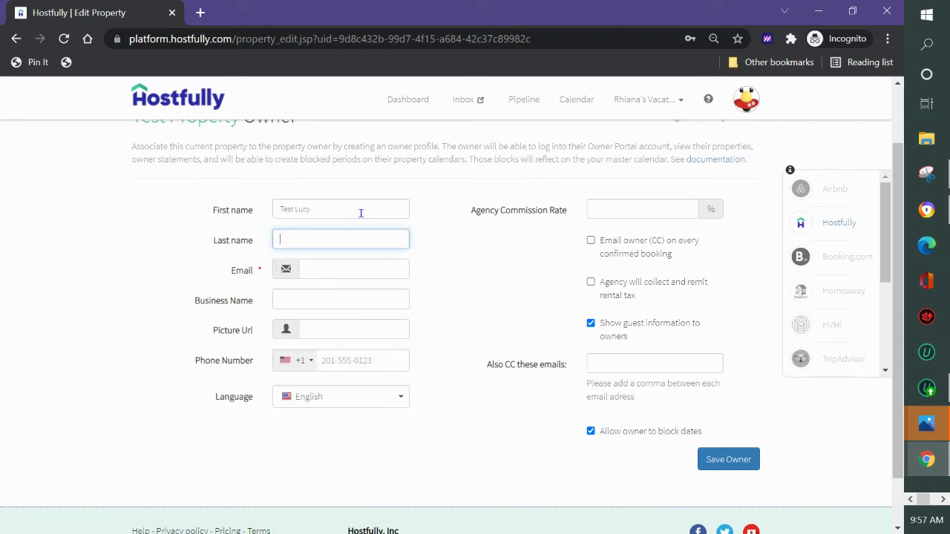
type("Test Lucy")
left_click(342, 269)
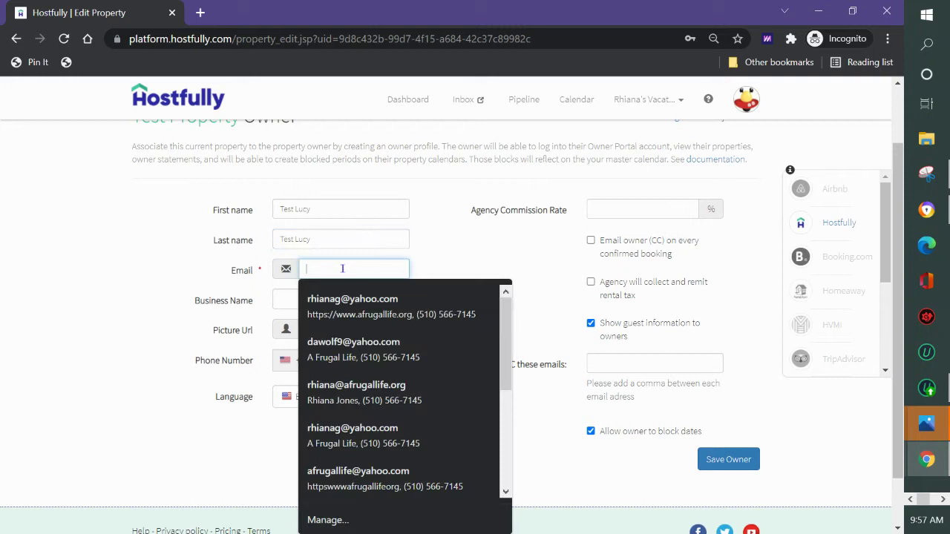
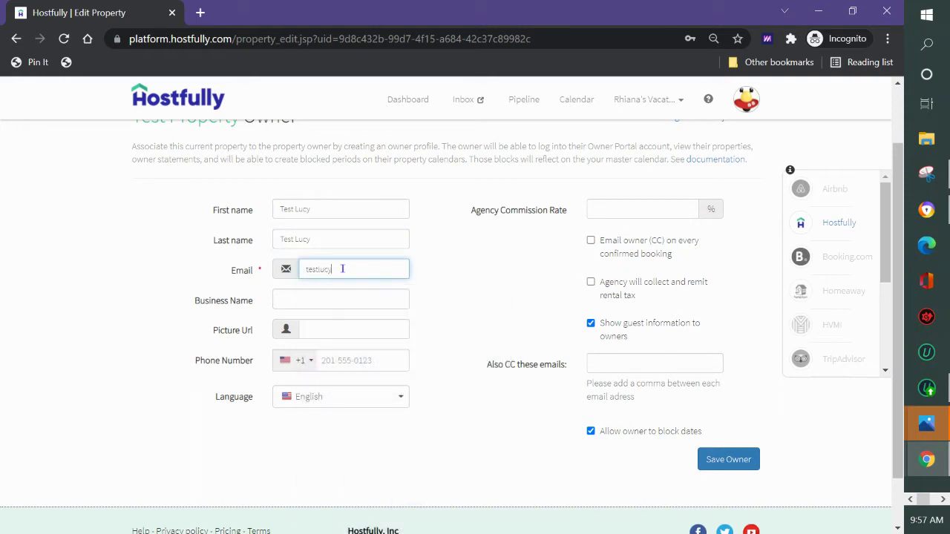
Set the agency commission rate to 30%, leaving the Email owner (CC) option off.
left_click(668, 210)
type("30")
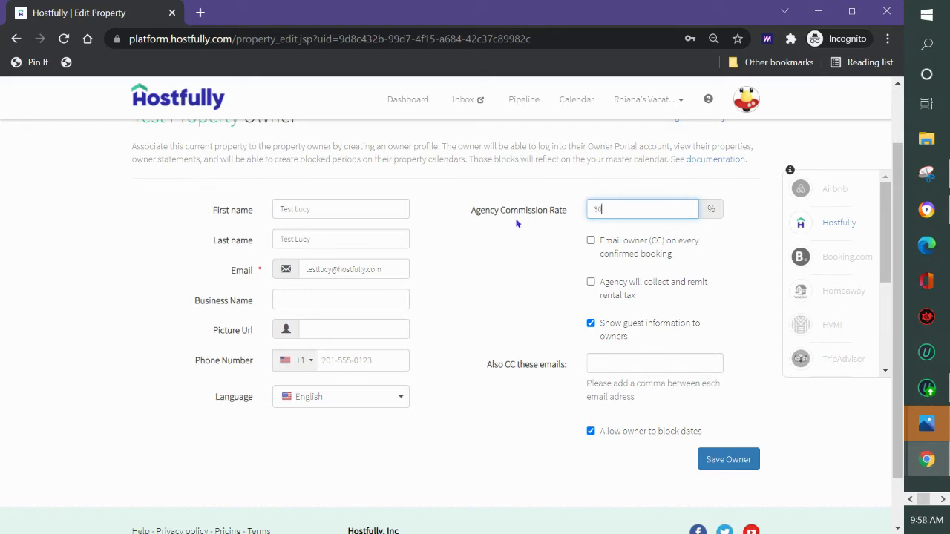
double_click(587, 212)
left_click(592, 241)
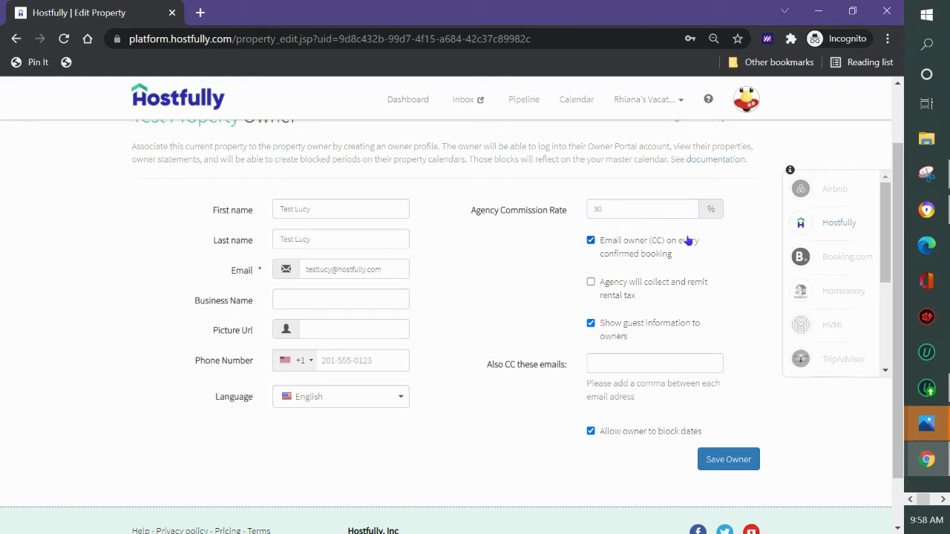
left_click_drag(387, 270, 273, 284)
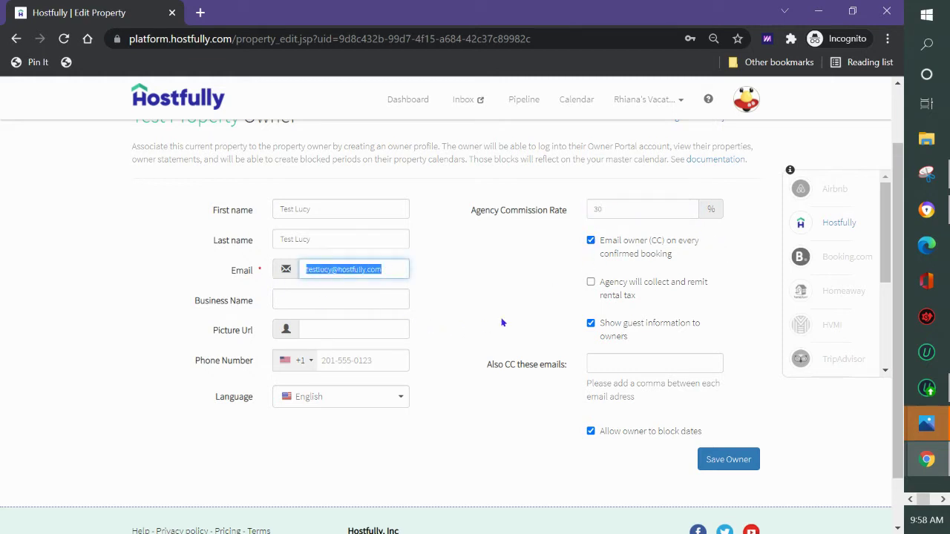
left_click(592, 242)
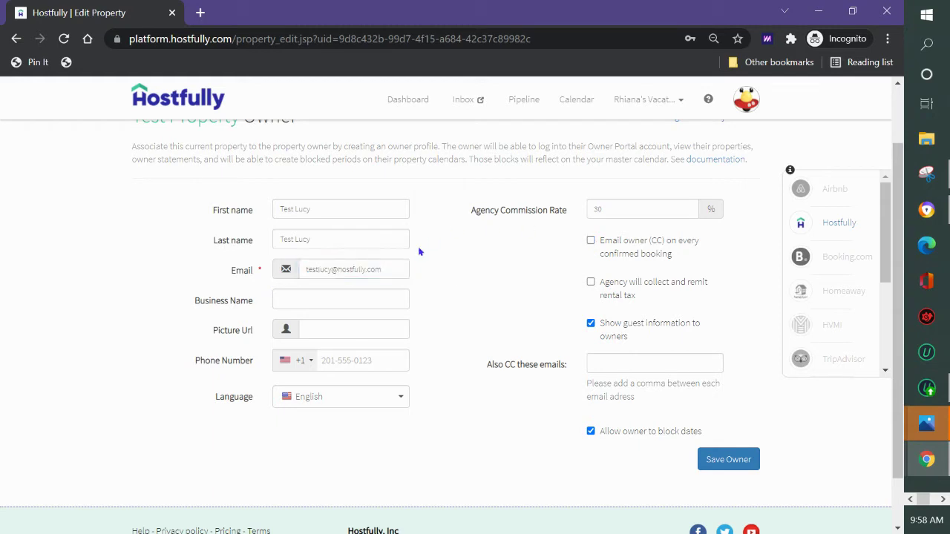
scroll(554, 282, "down", 2)
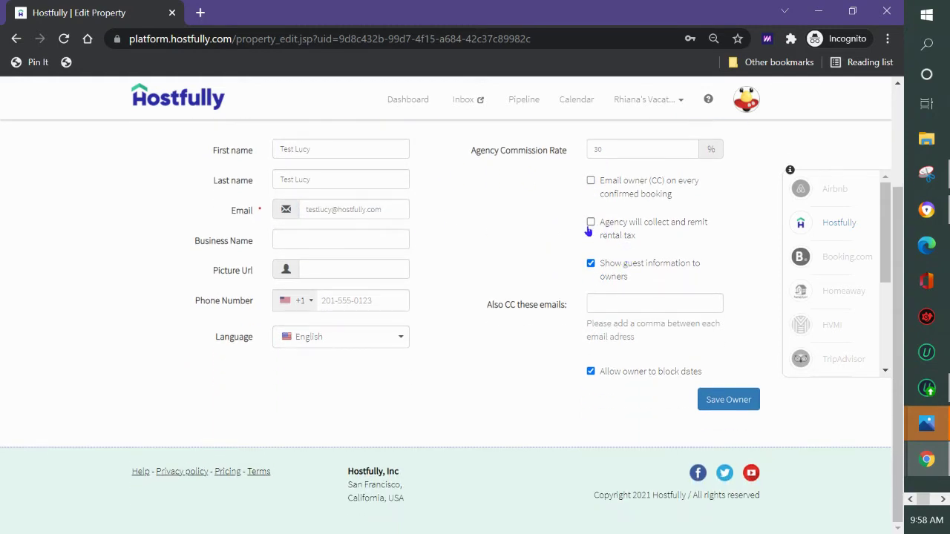
left_click(591, 225)
double_click(625, 146)
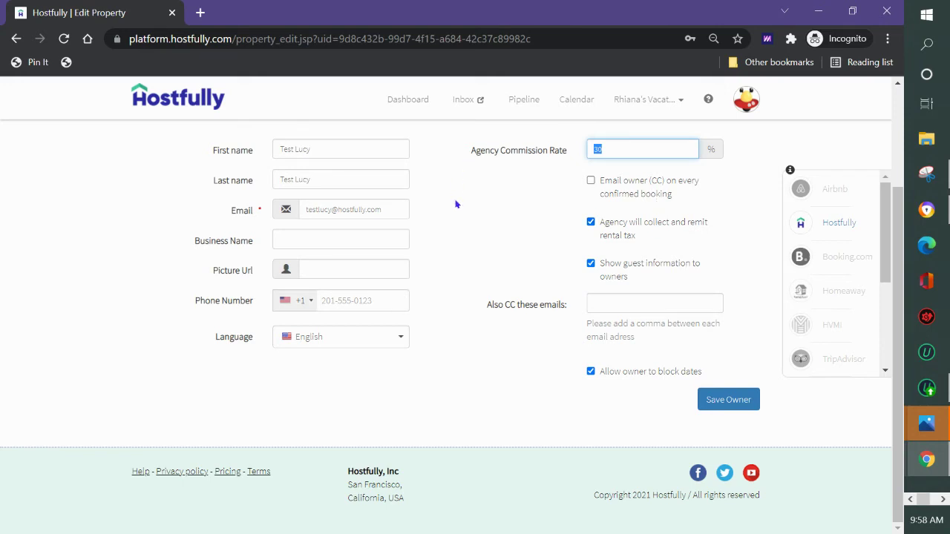
left_click(591, 229)
left_click(592, 225)
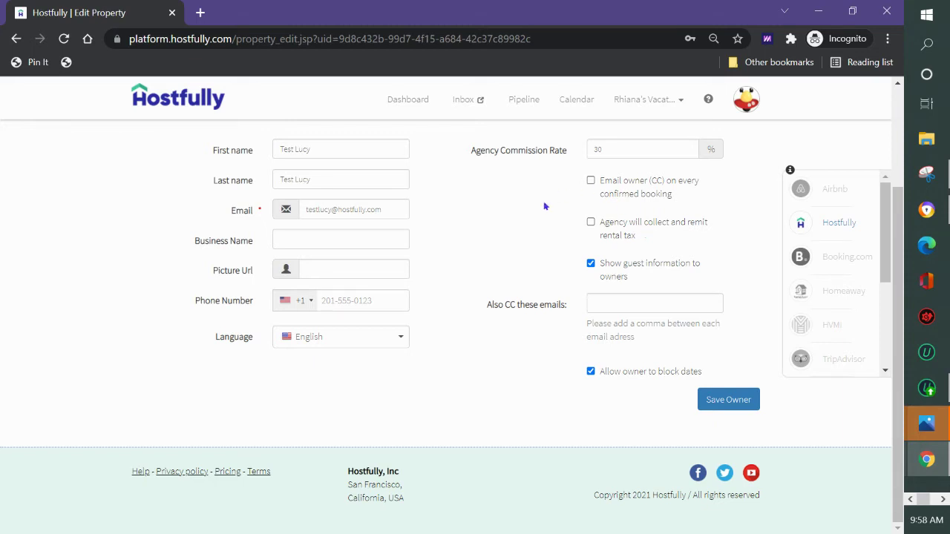
left_click(591, 267)
left_click(591, 264)
Keep Allow owner to block dates ticked and save the owner profile.
left_click(628, 300)
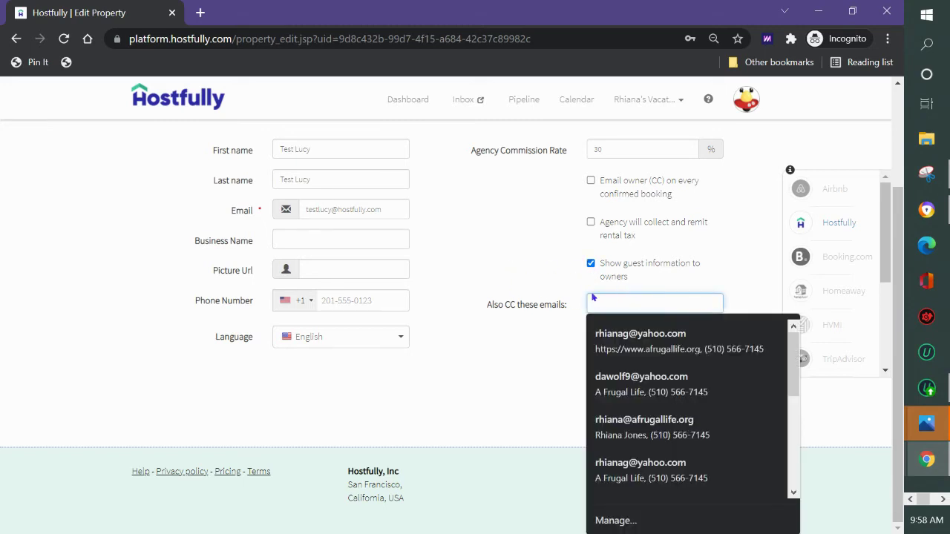
left_click(554, 296)
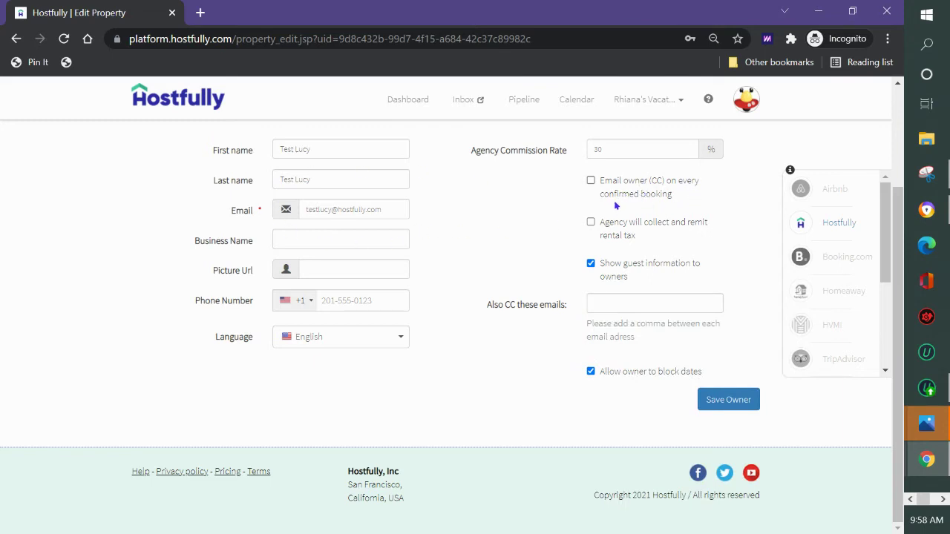
left_click_drag(309, 149, 262, 150)
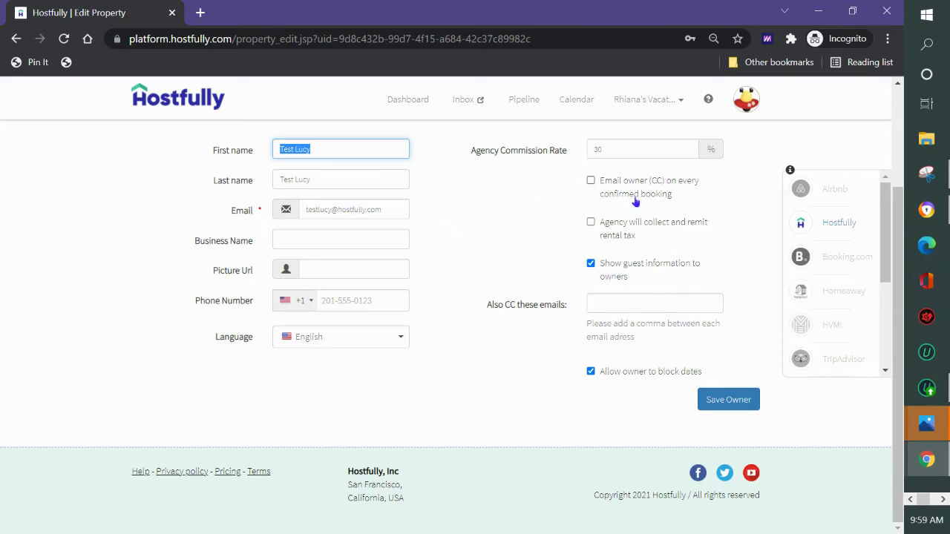
left_click_drag(385, 210, 245, 211)
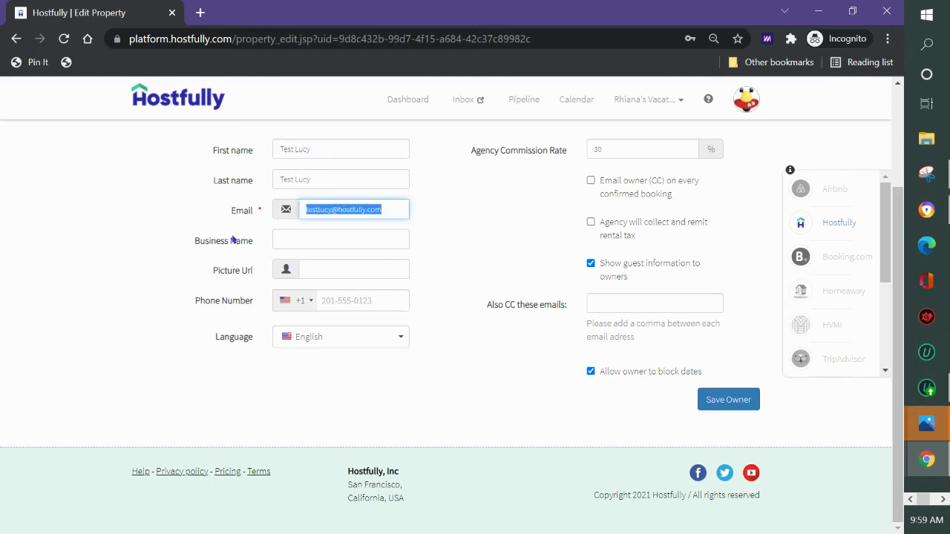
left_click(591, 372)
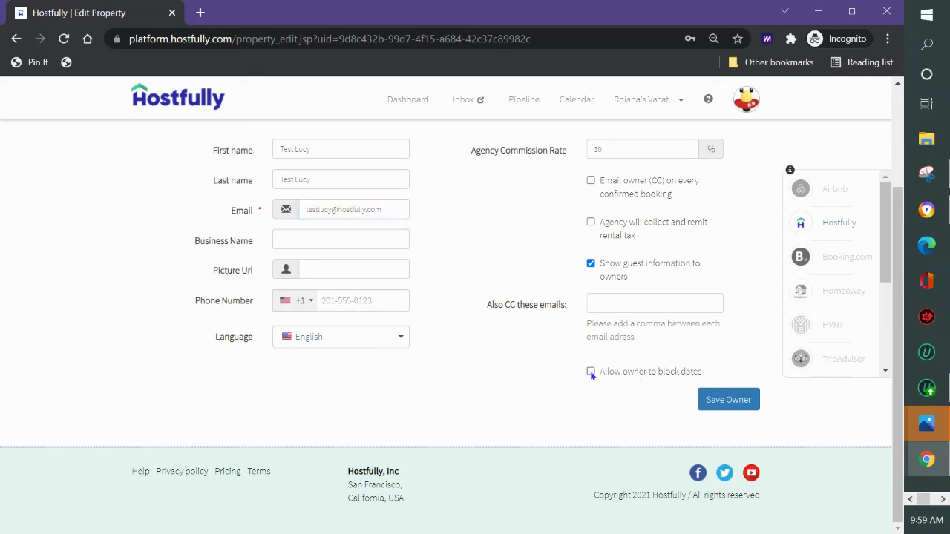
left_click(591, 372)
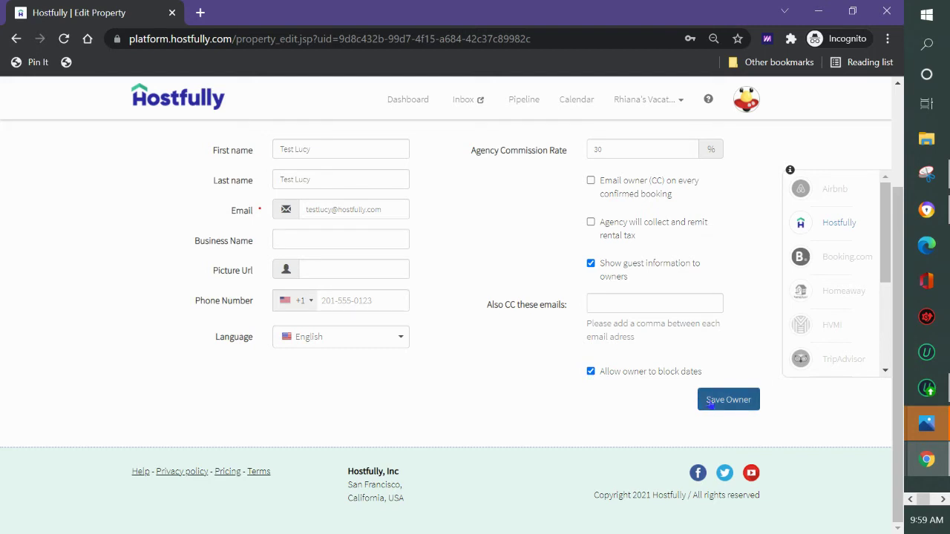
left_click_drag(594, 372, 700, 376)
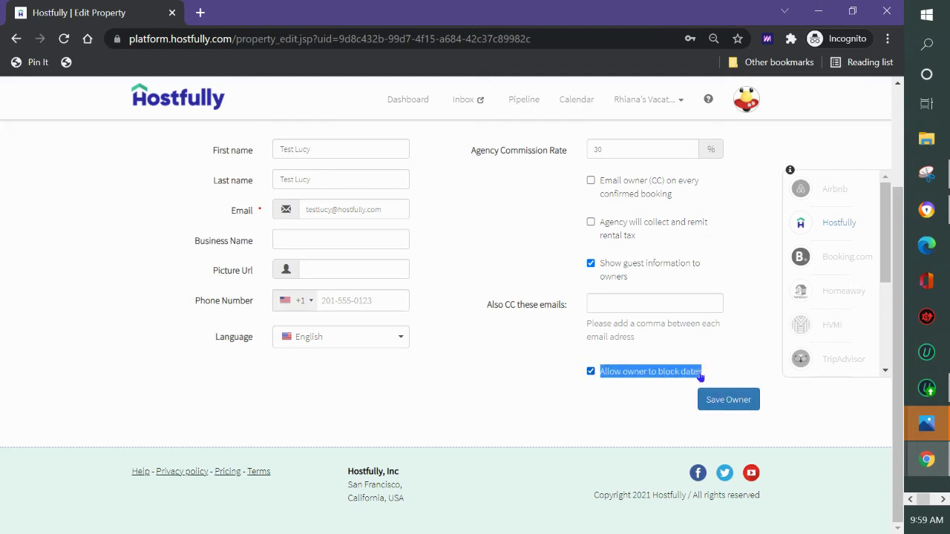
left_click(731, 402)
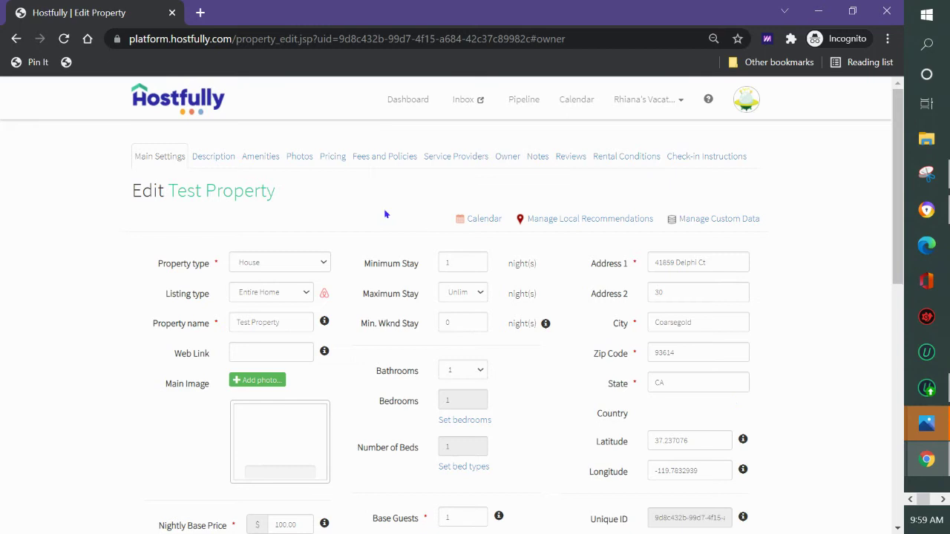
Reopen Test Property's Owner tab and review the saved owner details.
left_click(507, 157)
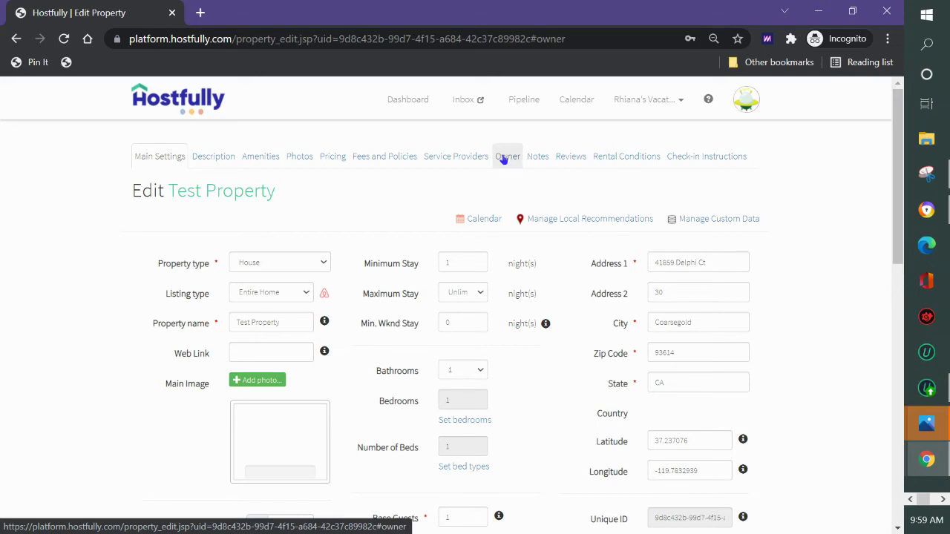
left_click(505, 158)
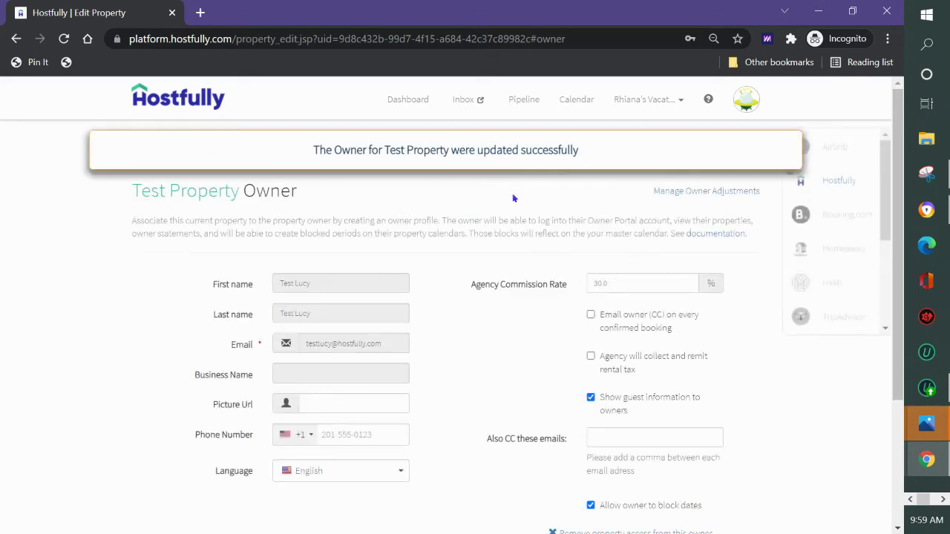
scroll(446, 223, "down", 1)
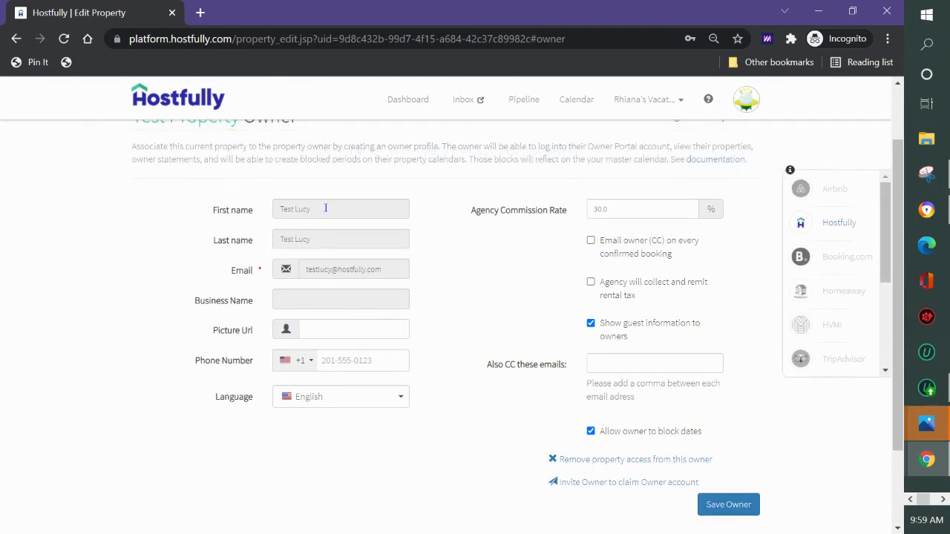
left_click_drag(325, 209, 263, 212)
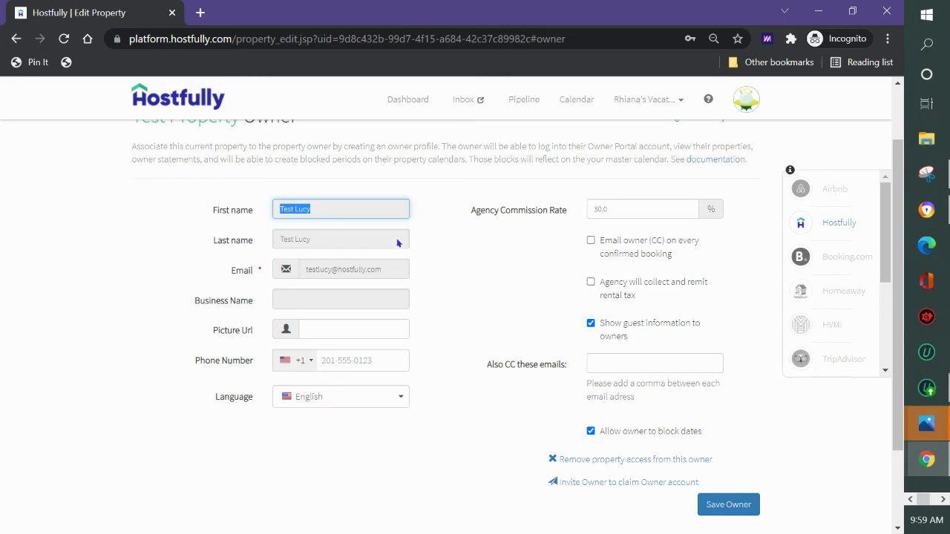
scroll(566, 242, "down", 1)
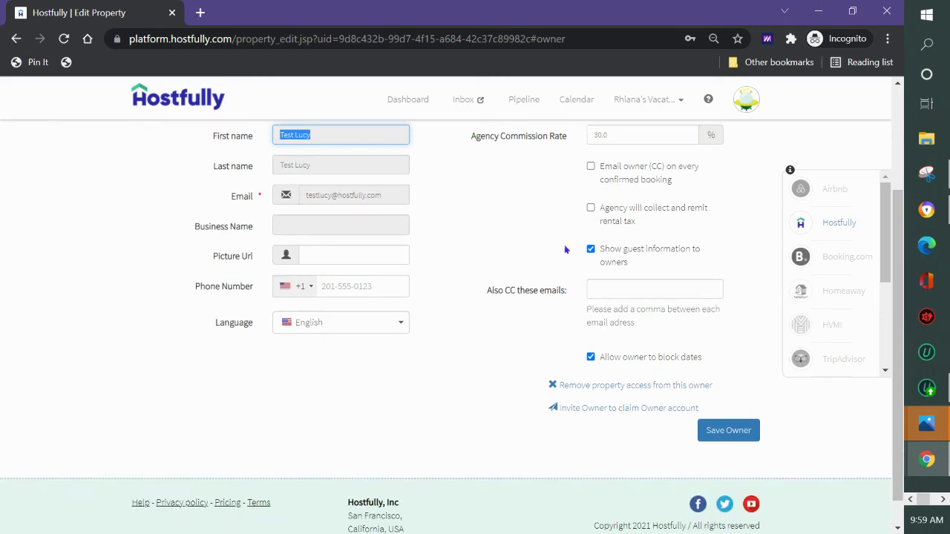
left_click(602, 413)
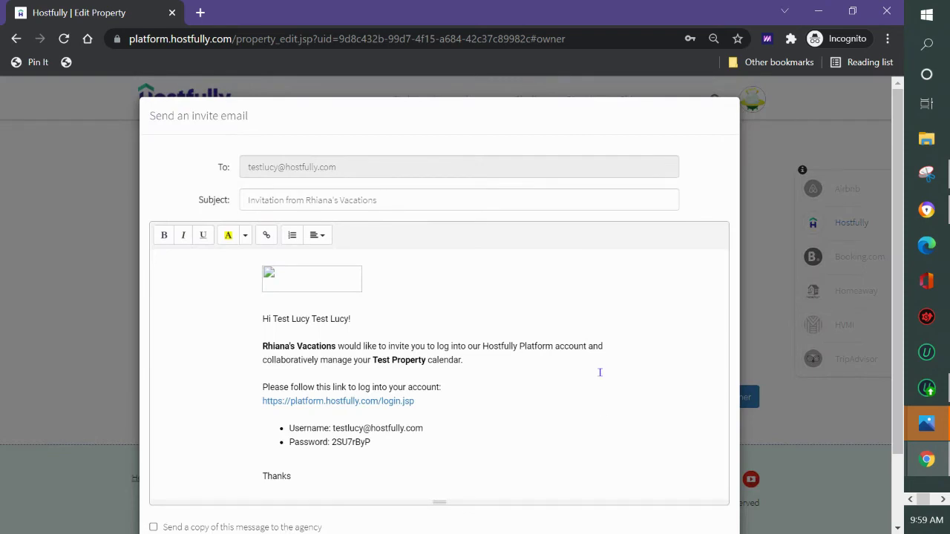
scroll(380, 308, "down", 2)
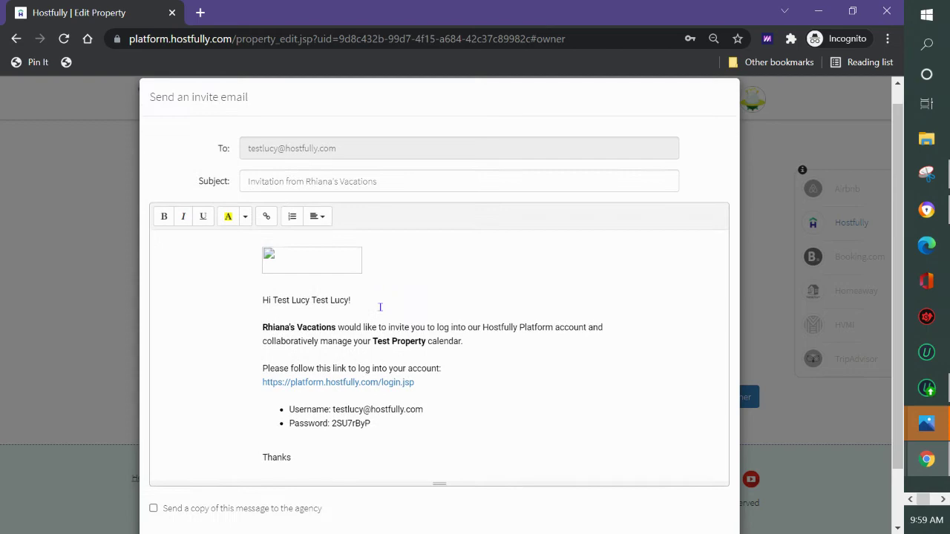
left_click(698, 493)
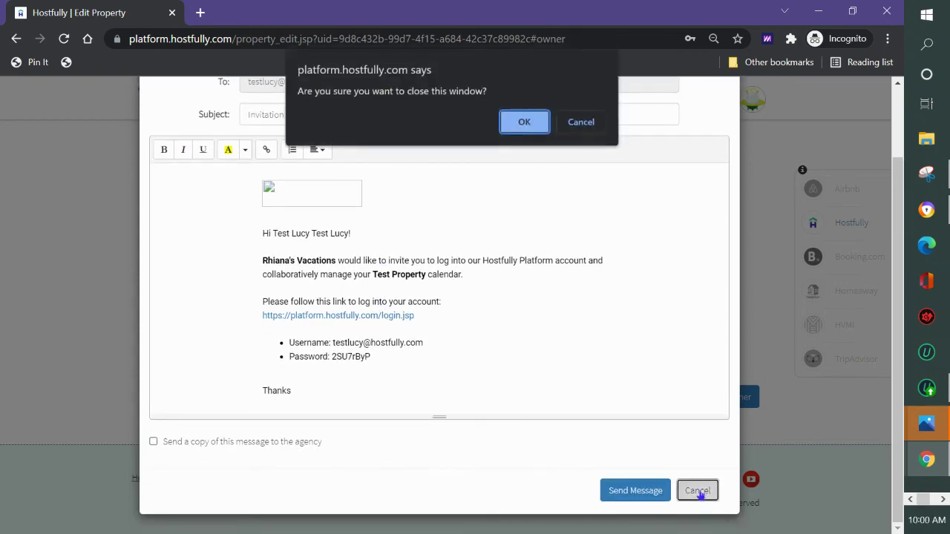
left_click(502, 124)
scroll(427, 320, "up", 2)
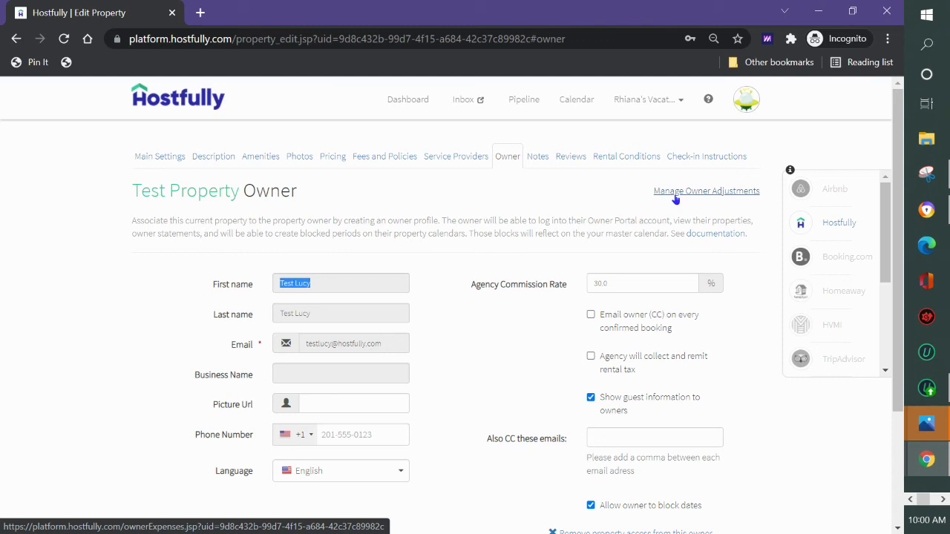
Create a 'steamclean' owner adjustment of $1000 noted 'steam cleaned the property'.
left_click(676, 192)
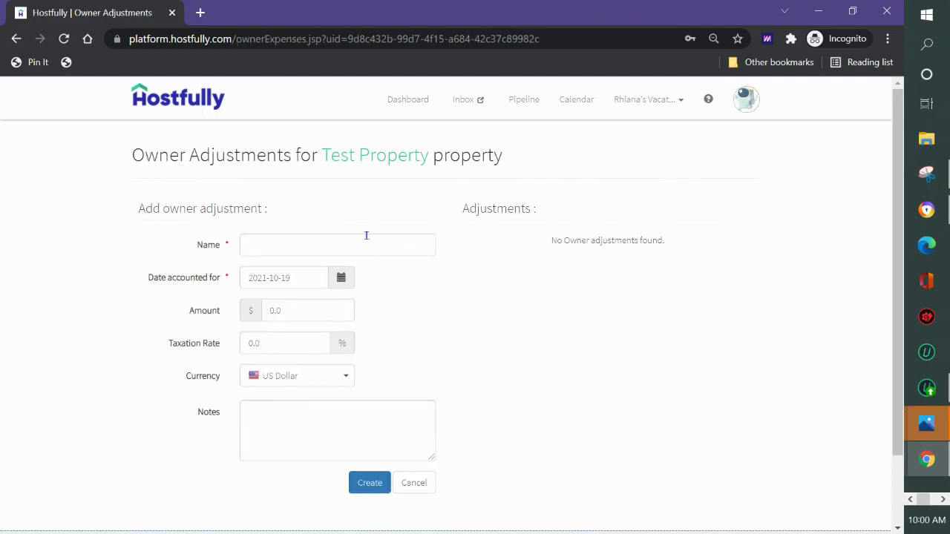
left_click(366, 236)
type("steam")
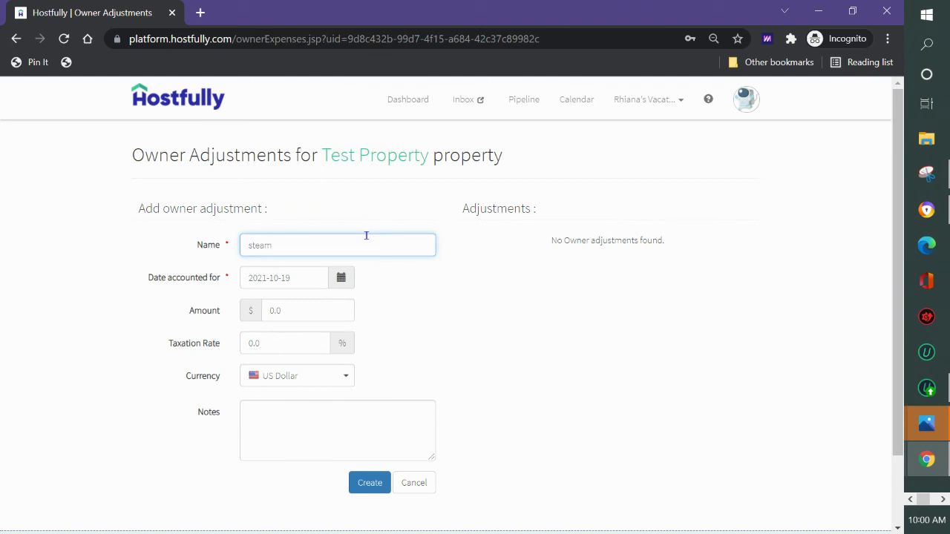
type("clean")
double_click(366, 235)
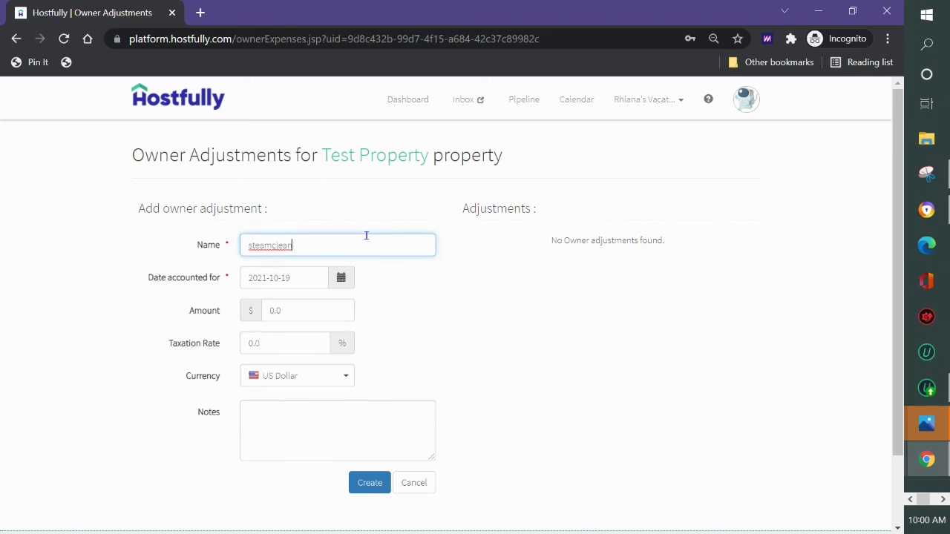
left_click(301, 317)
type("1000")
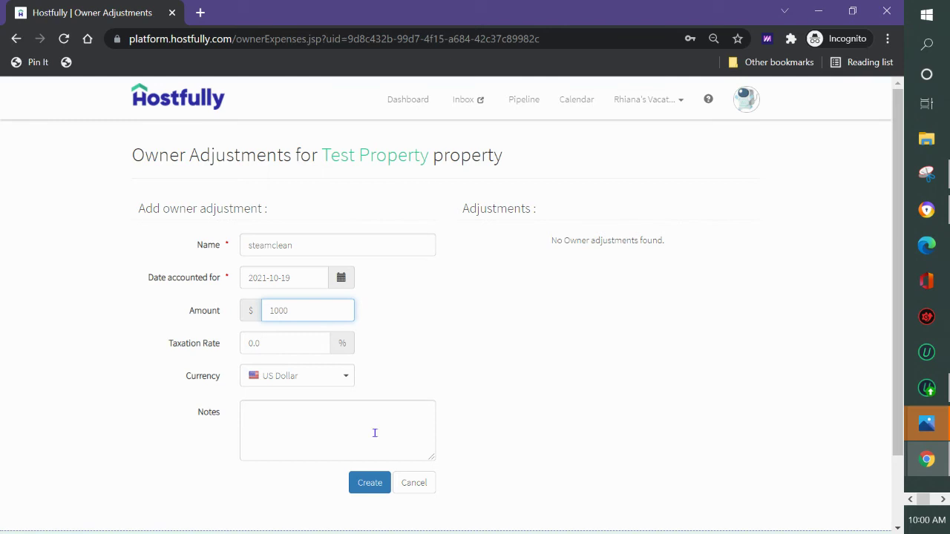
left_click(341, 429)
type("steam")
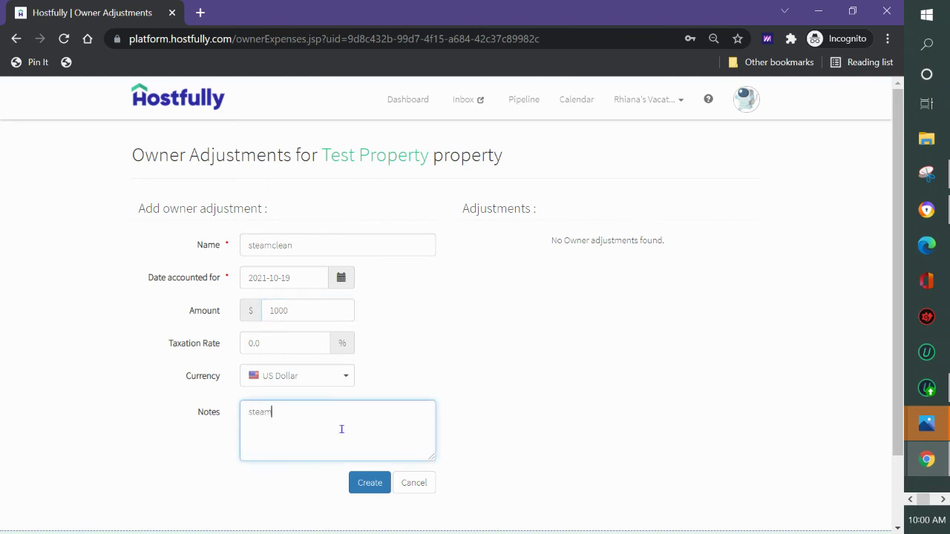
type("cleaned the property")
left_click(270, 412)
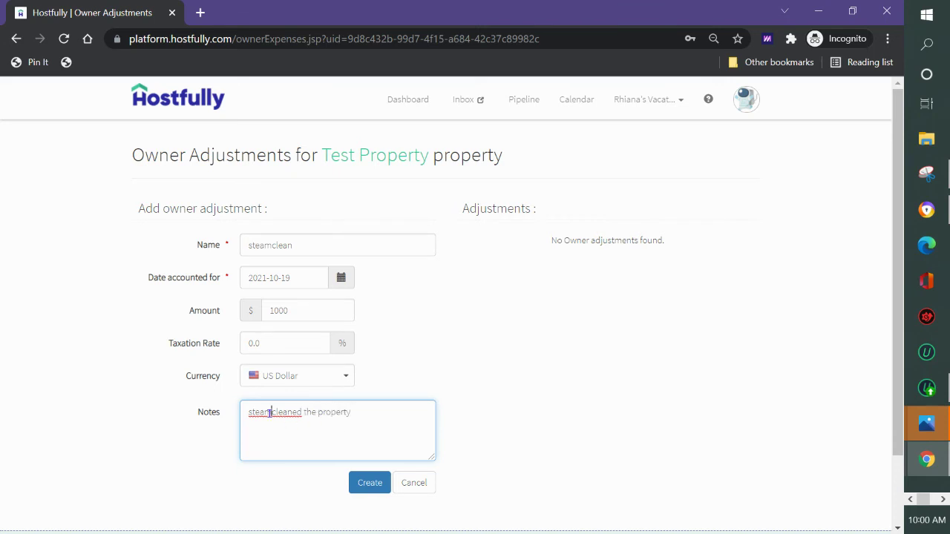
left_click(363, 488)
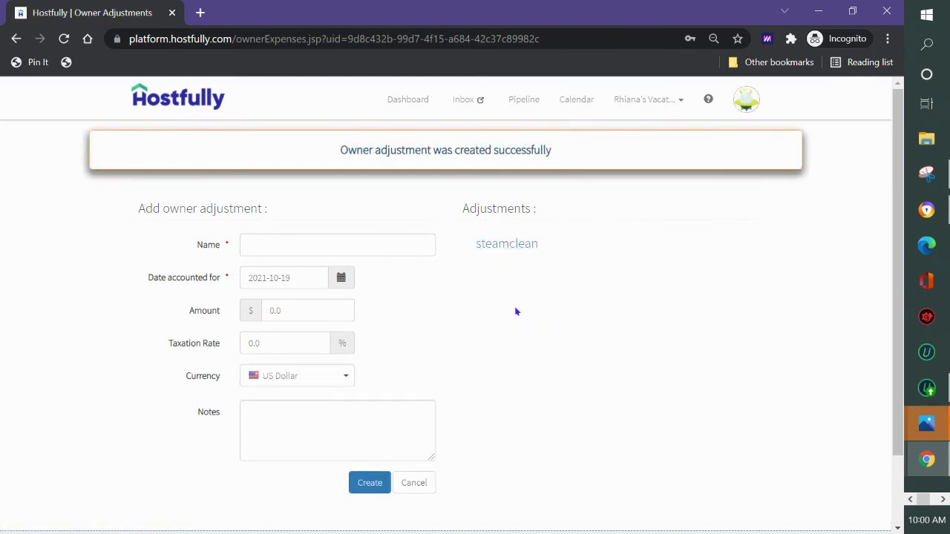
Open Financial Reports and filter them to Test Property's owner, showing the $1,000 steamclean adjustment.
left_click(650, 104)
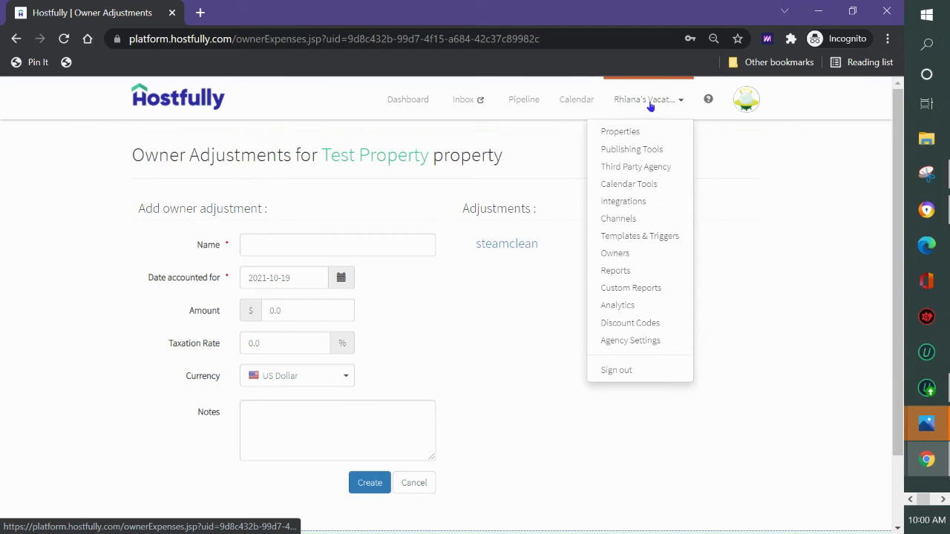
left_click(615, 271)
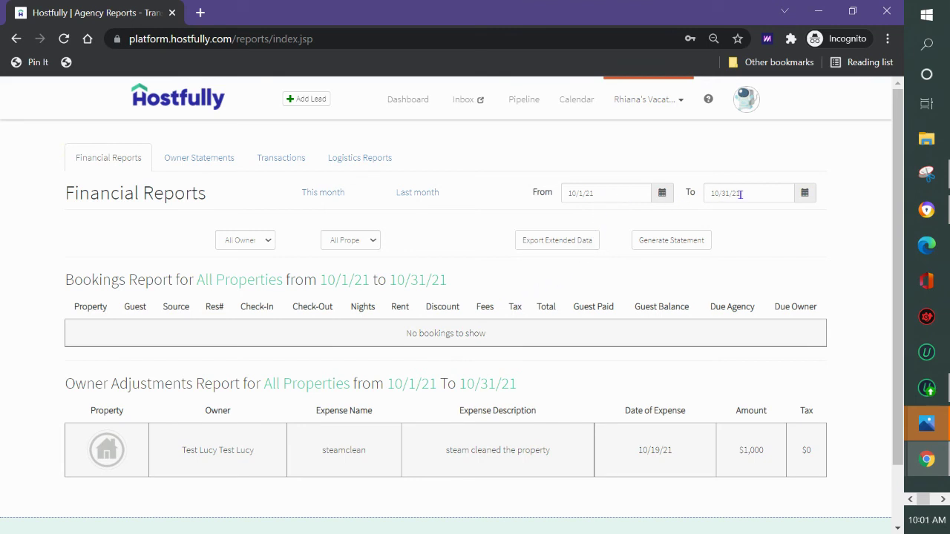
left_click(263, 245)
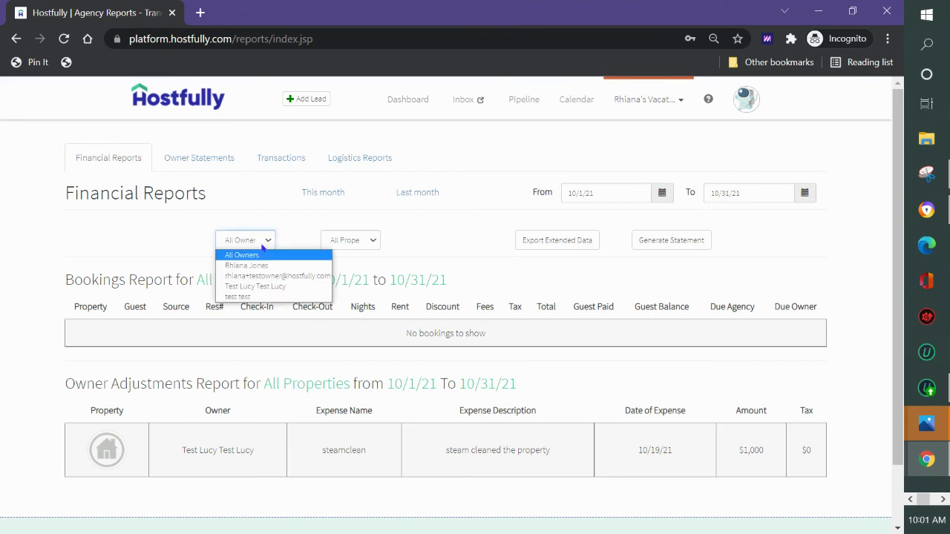
left_click(257, 286)
left_click(261, 246)
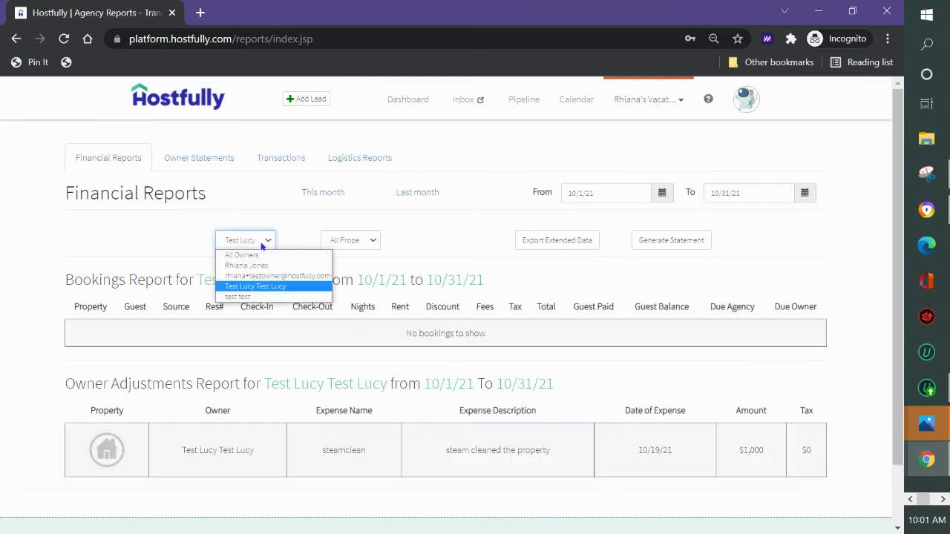
left_click(248, 297)
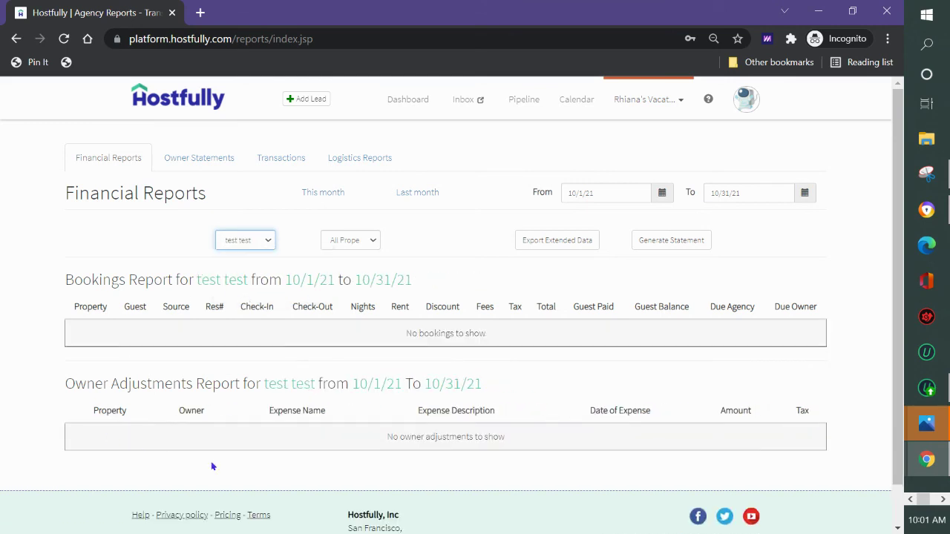
left_click(257, 241)
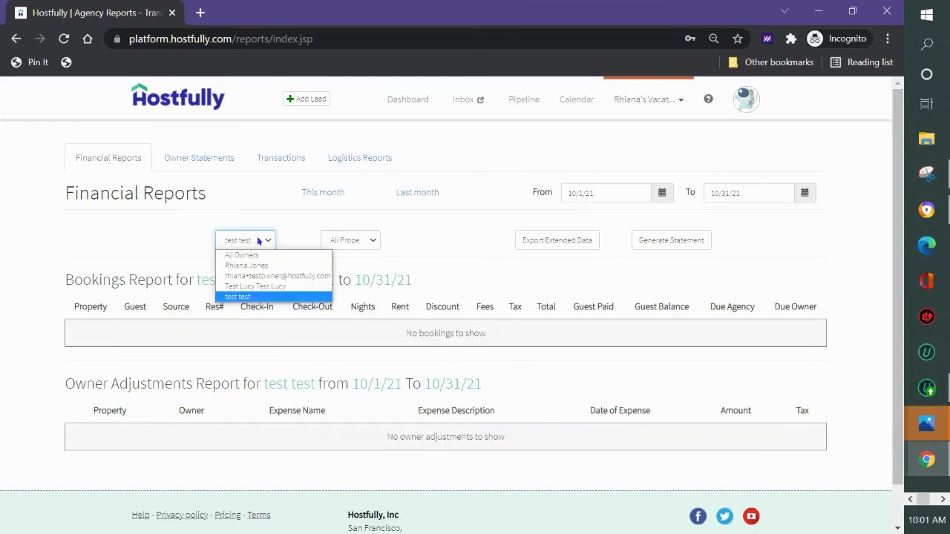
left_click(251, 286)
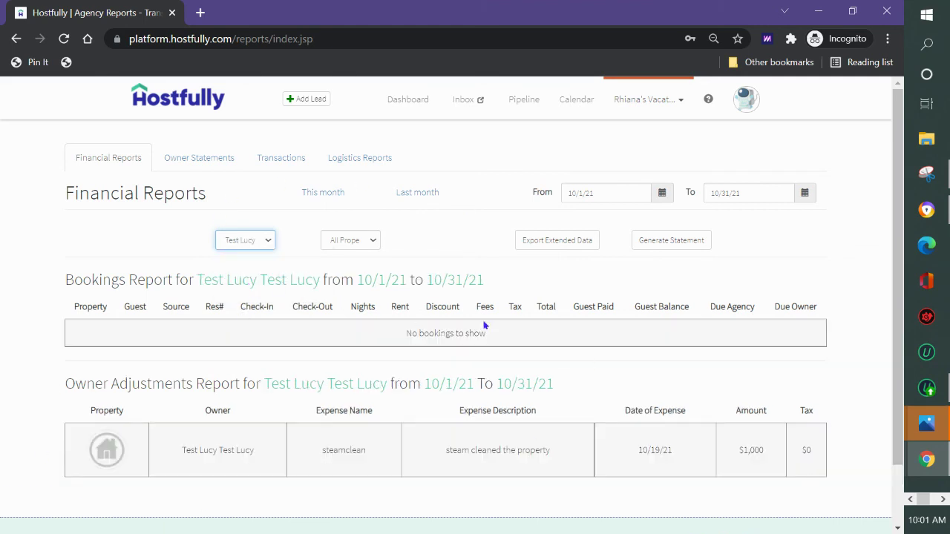
Generate the owner's 10/1/21–10/31/21 statement and show its PDF and Excel export options.
left_click(677, 239)
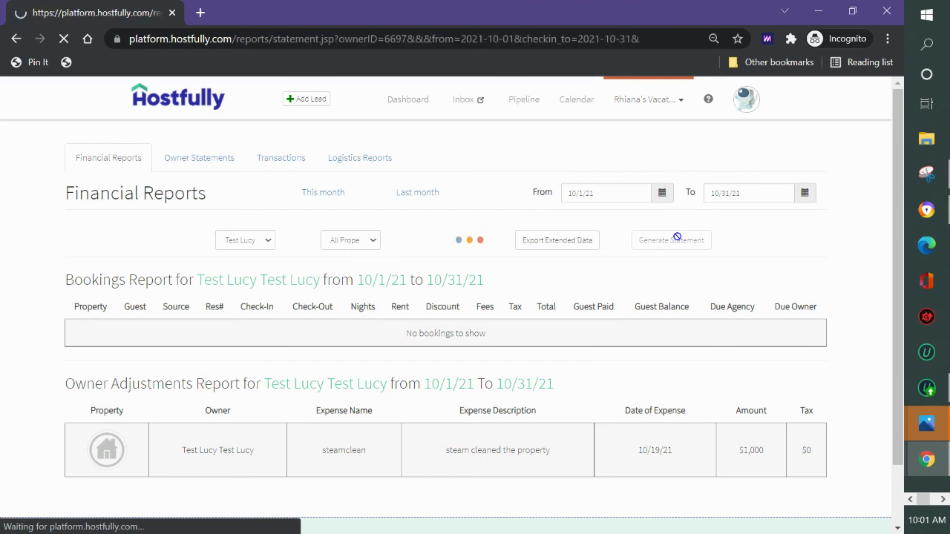
scroll(413, 300, "down", 1)
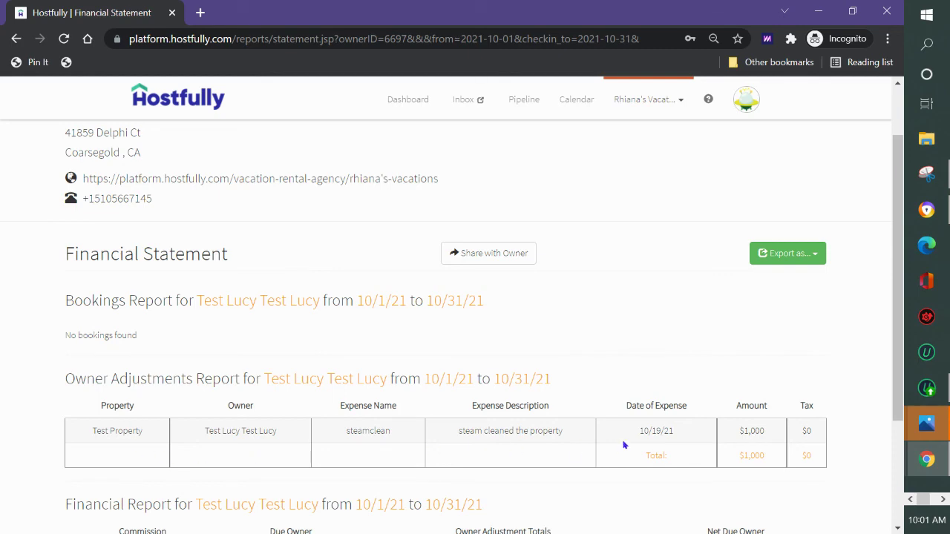
scroll(600, 438, "down", 2)
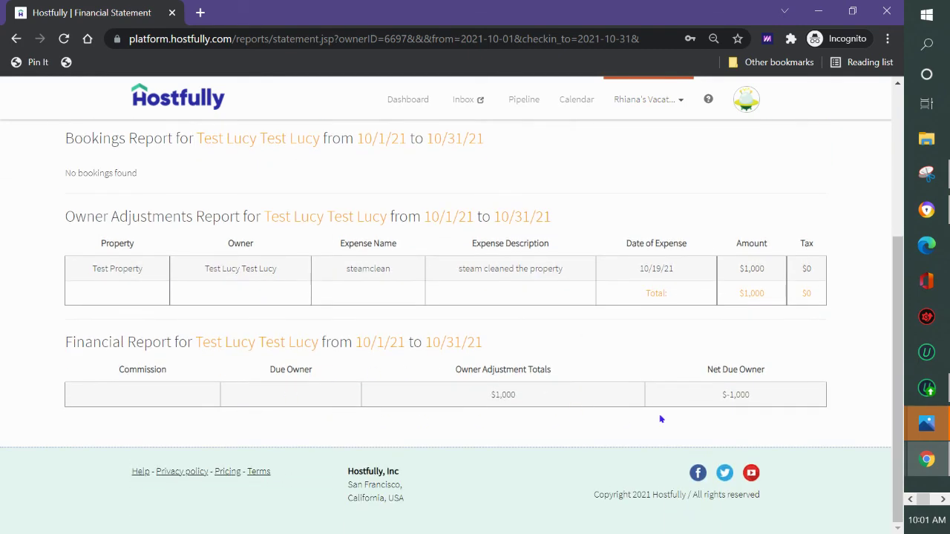
scroll(613, 399, "up", 3)
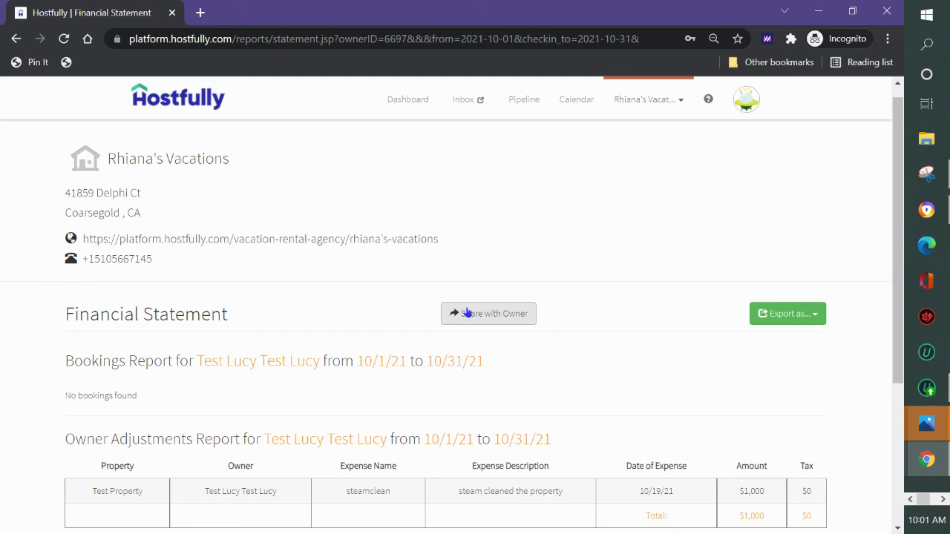
left_click(813, 316)
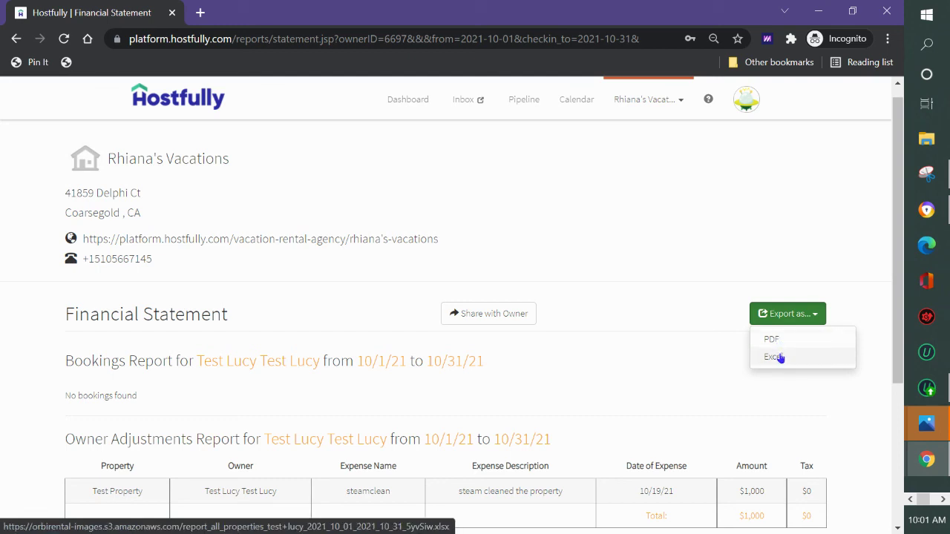
scroll(520, 353, "down", 2)
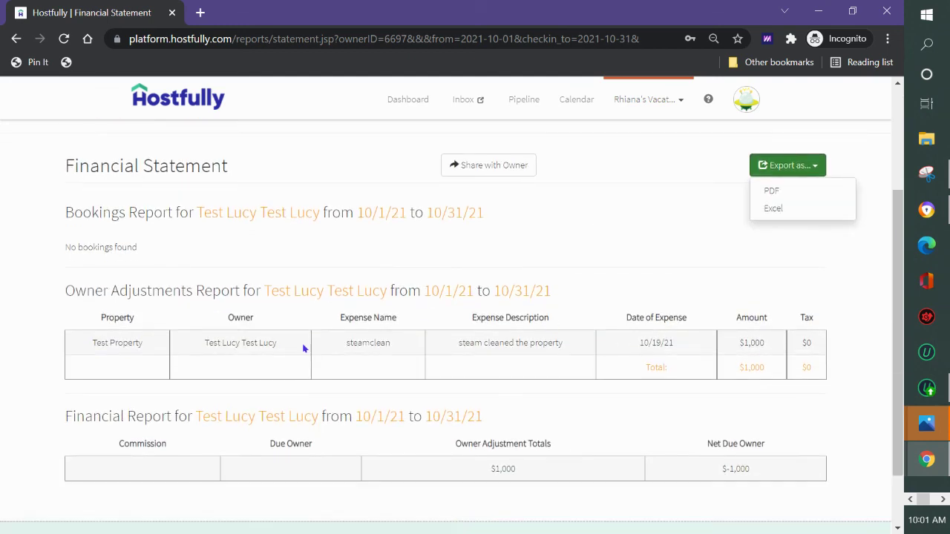
scroll(561, 363, "up", 2)
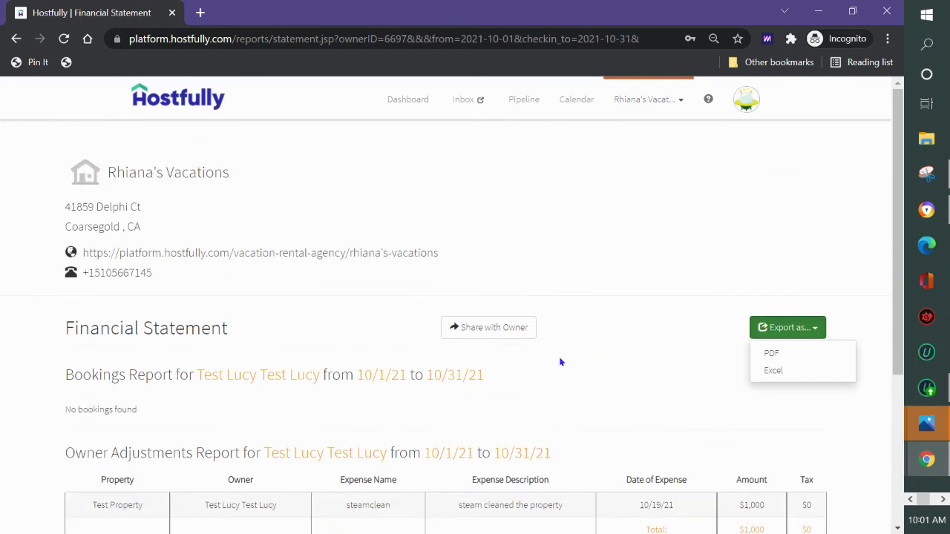